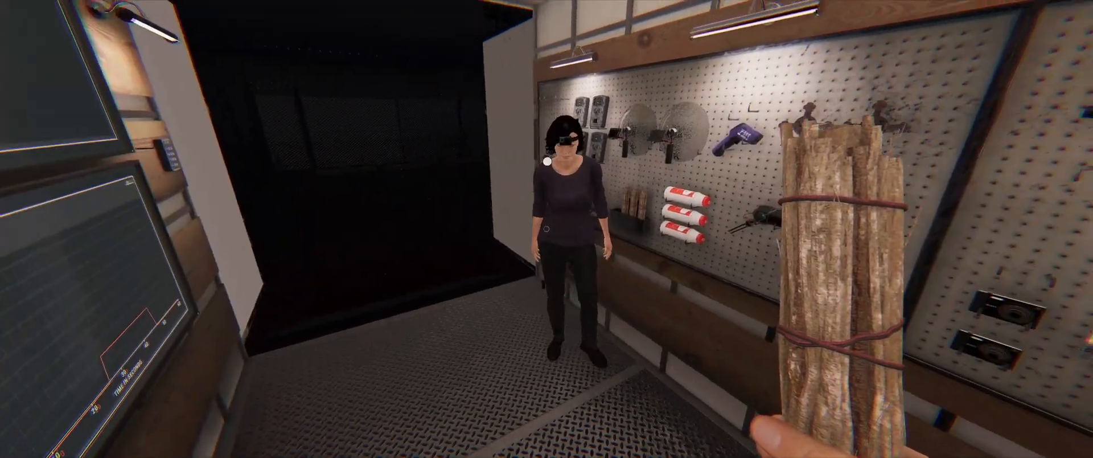
Cross out Ghost Orb on the journal's Evidence page, eliminating The Mimic, and close the journal.
key(j)
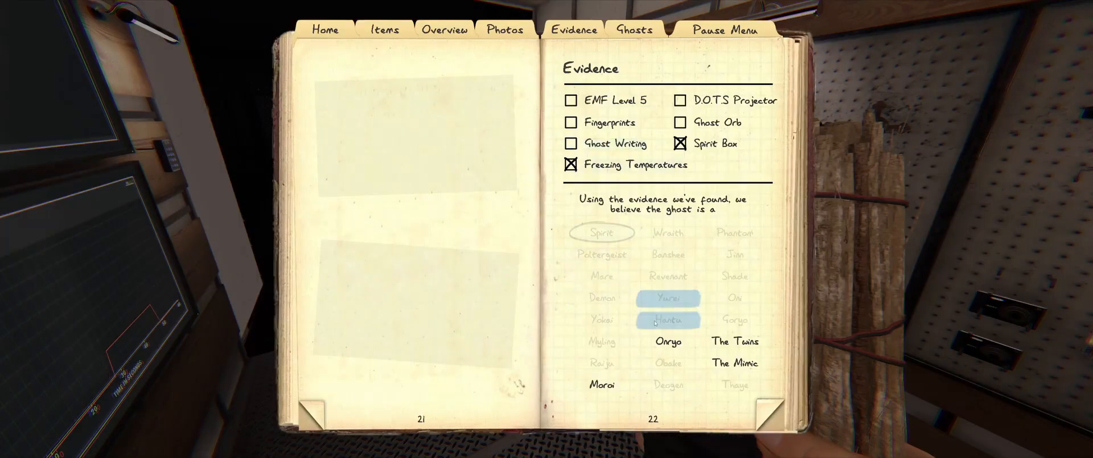
click(668, 341)
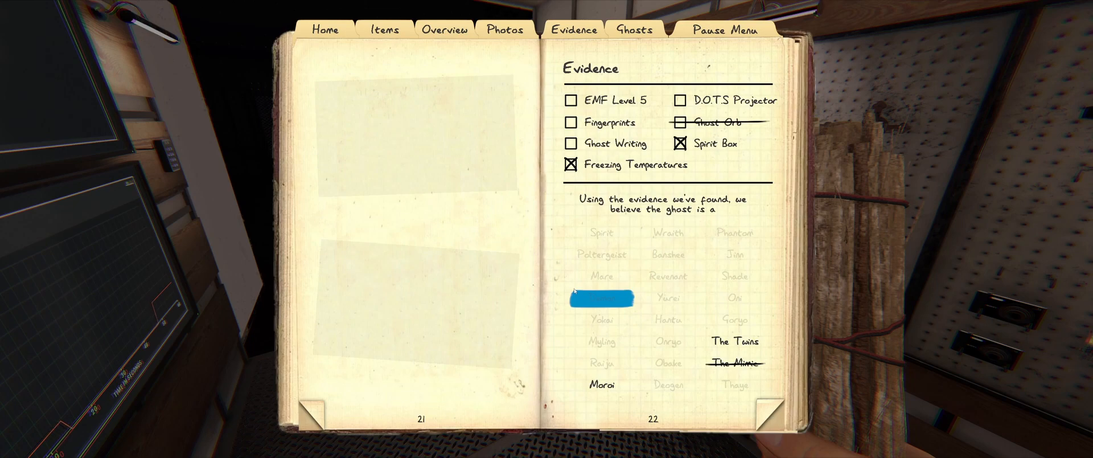
key(j)
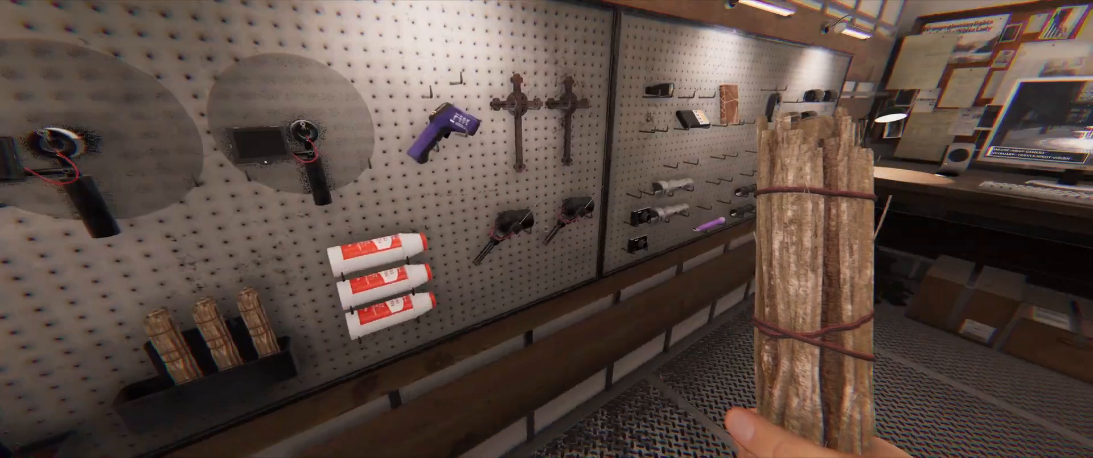
scroll(547, 229, down, 1)
scroll(547, 229, down, 1)
scroll(548, 229, down, 1)
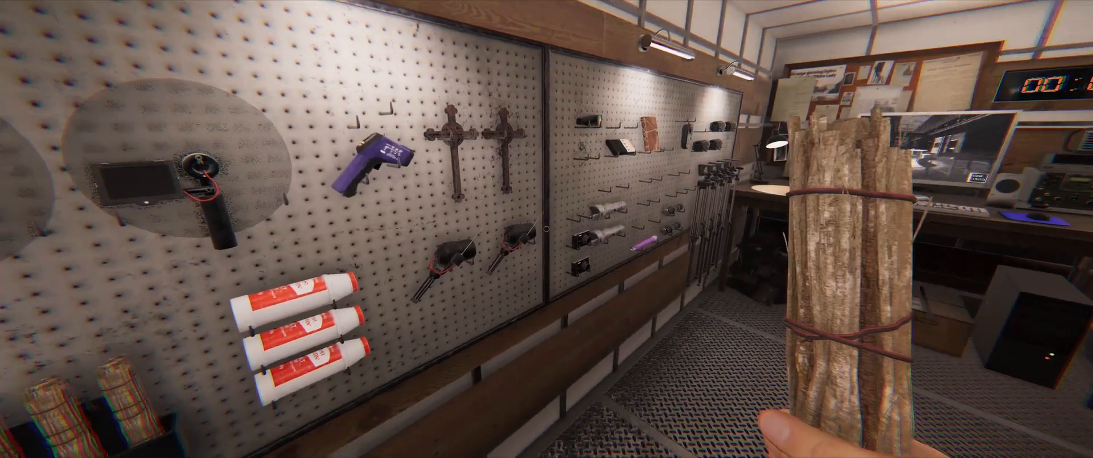
scroll(547, 229, down, 1)
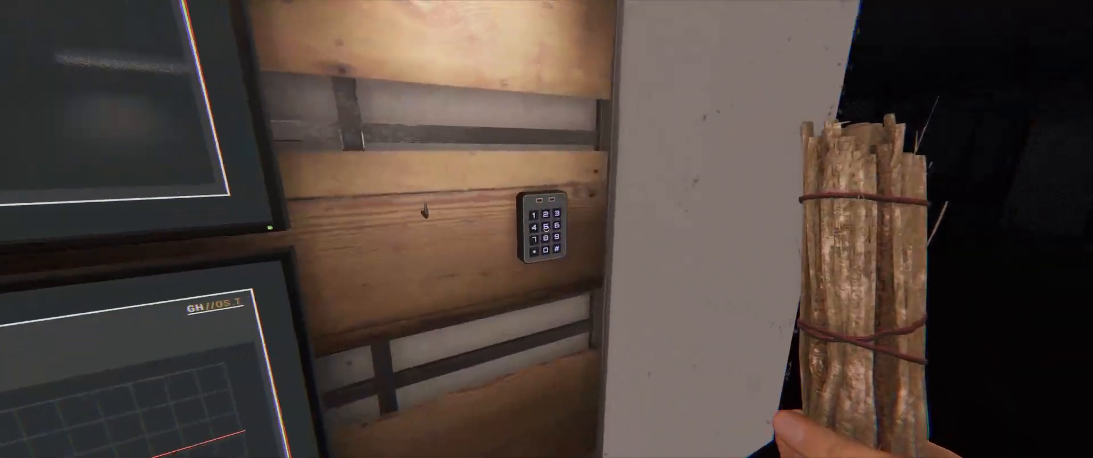
Review the journal's checked evidence with The Twins circled as the ghost guess.
key(j)
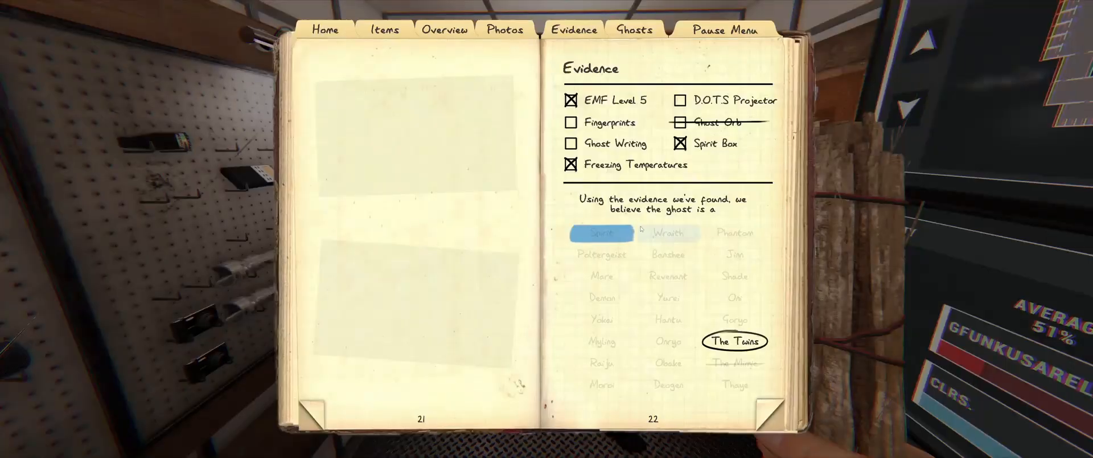